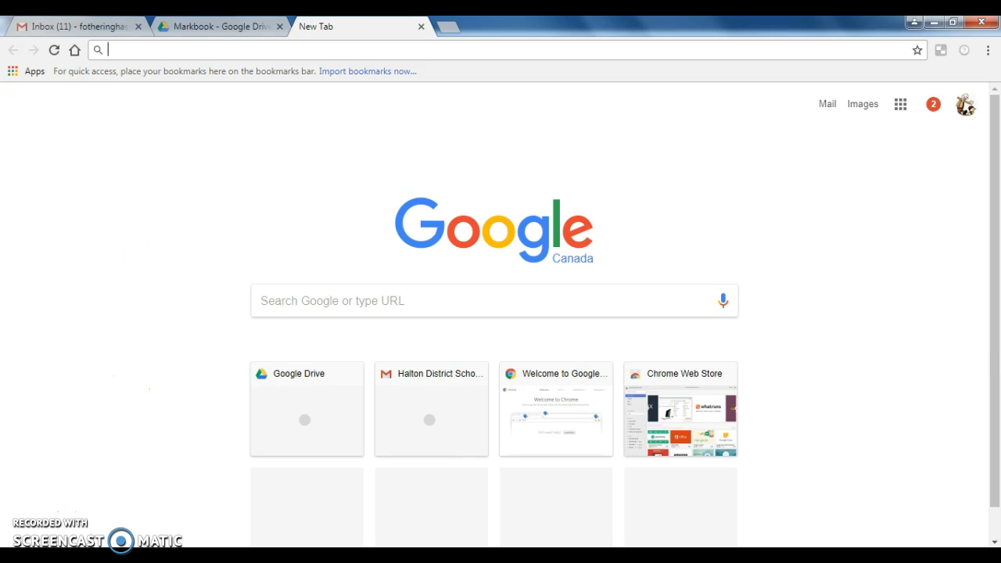
# Search the web for "download google drive" and open the official Download Google Drive page.
pyautogui.click(280, 305)
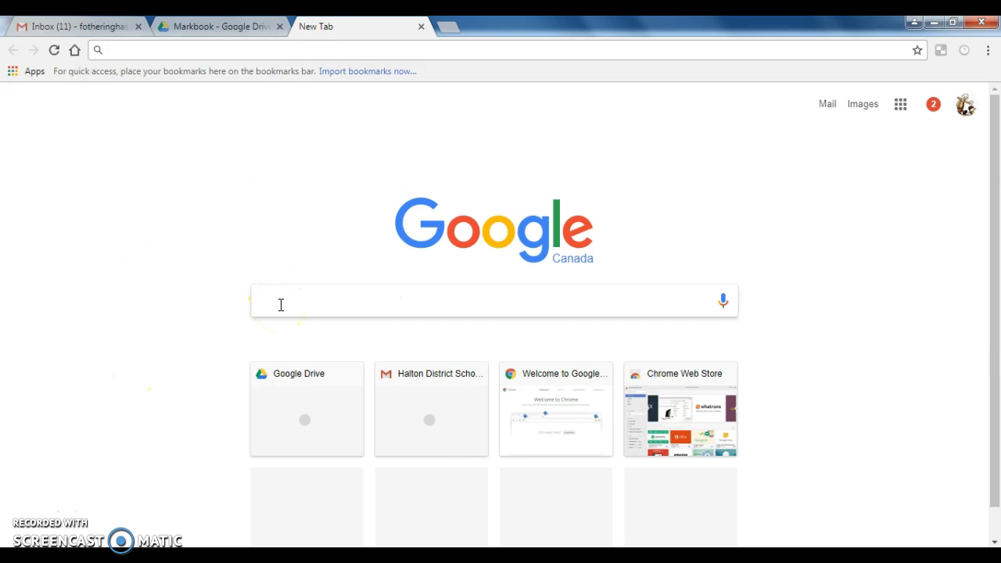
pyautogui.write('downloa')
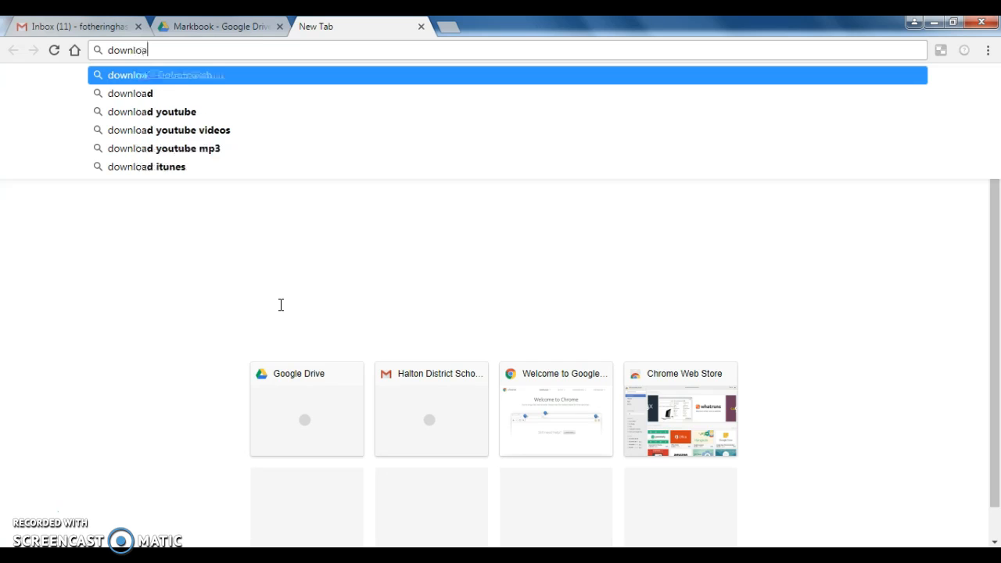
pyautogui.write('d google ')
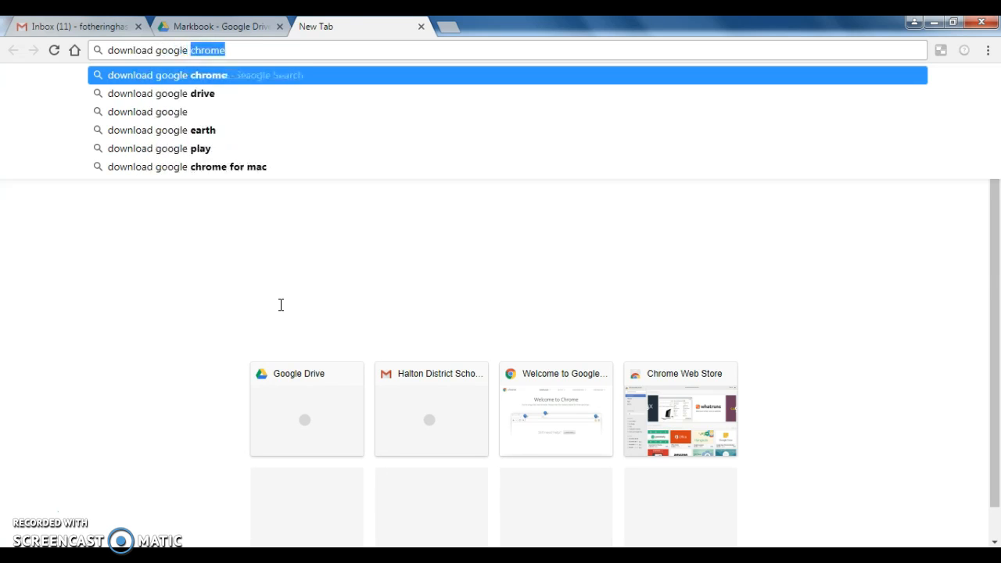
pyautogui.write('drive')
pyautogui.press('Return')
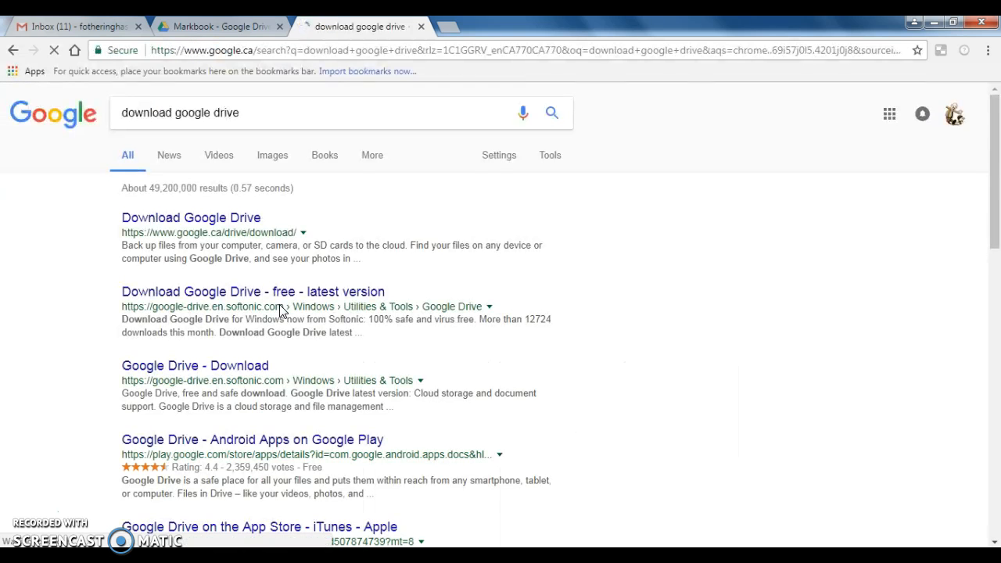
pyautogui.click(244, 236)
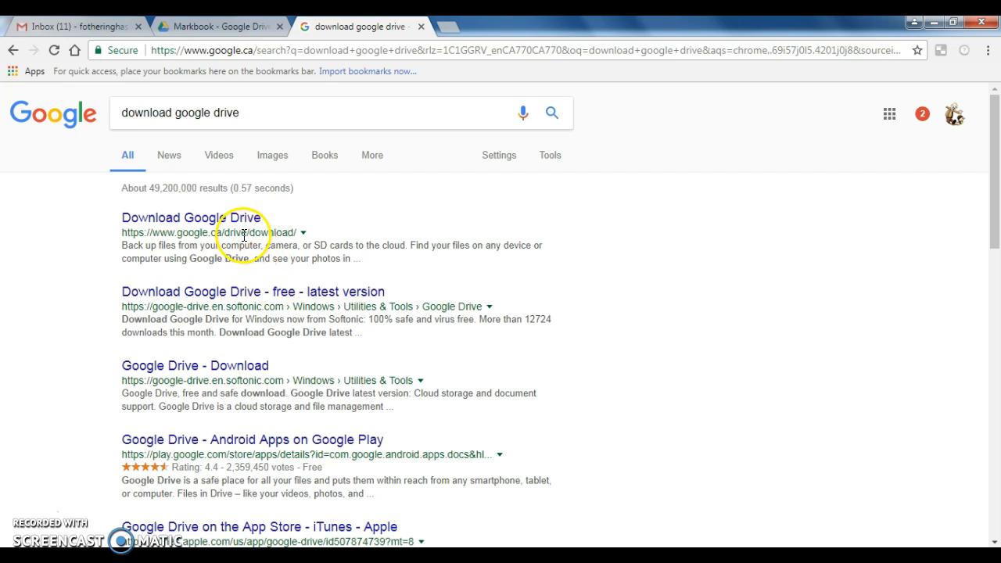
pyautogui.click(209, 218)
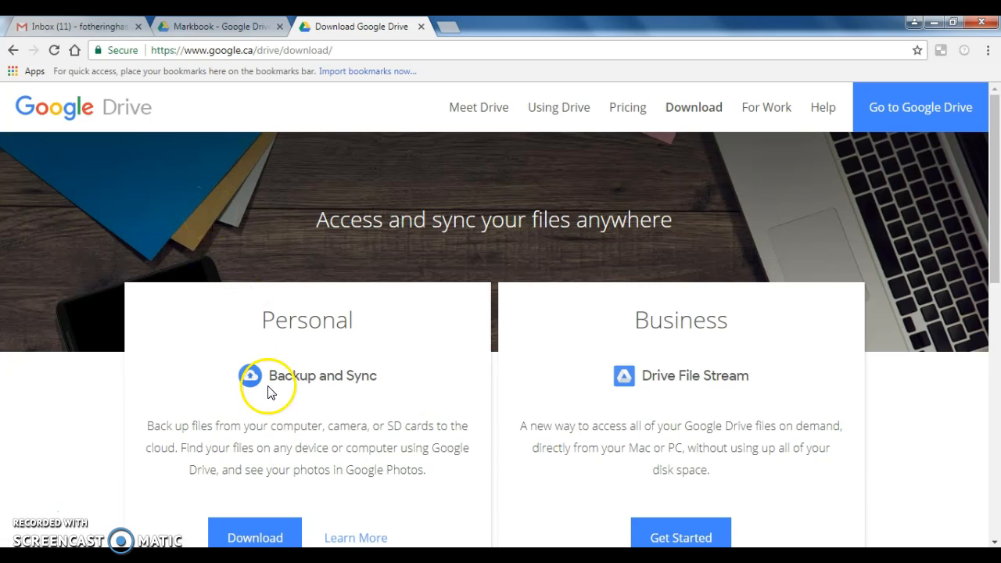
# Download the Personal edition of Backup and Sync for Windows, agreeing to its terms, then run the installer and close it.
pyautogui.scroll(-1, 369, 429)
pyautogui.scroll(-1, 369, 429)
pyautogui.click(276, 428)
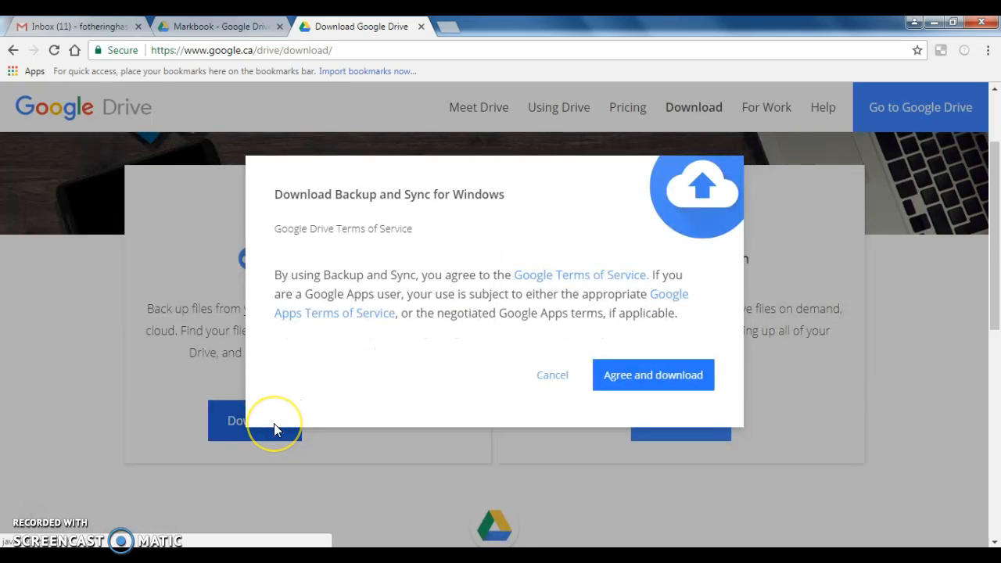
pyautogui.click(624, 376)
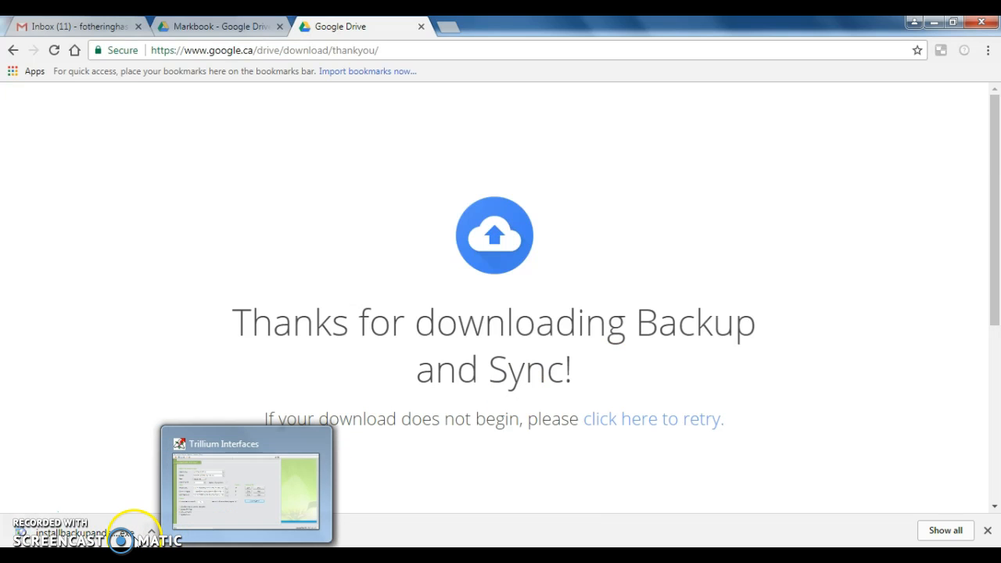
pyautogui.click(121, 537)
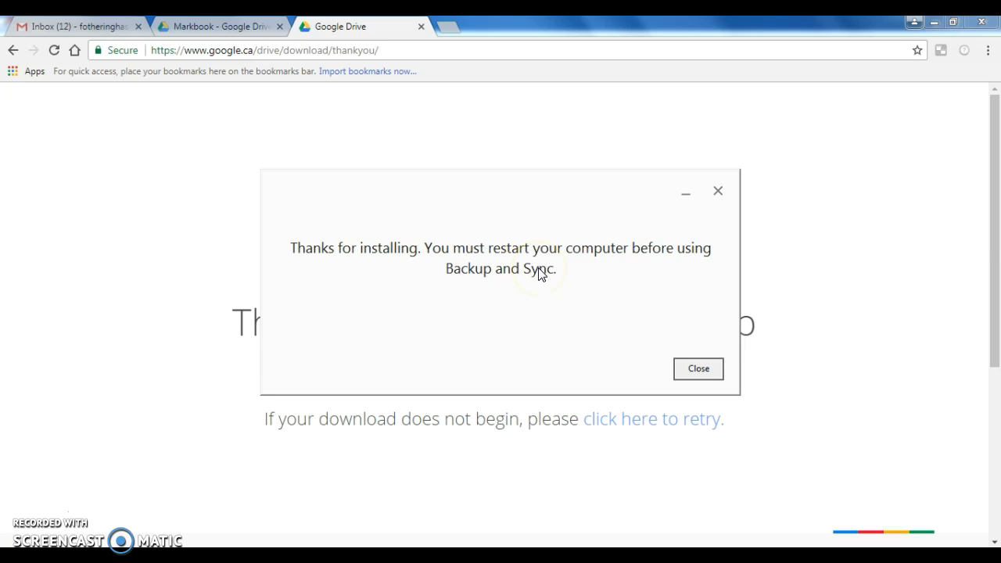
pyautogui.click(30, 513)
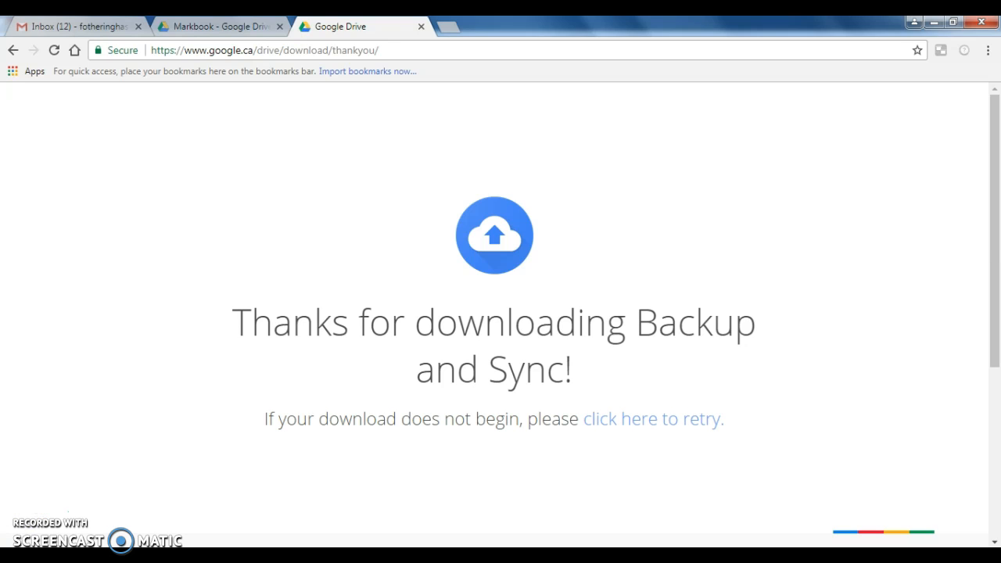
# Search the computer for "backup", launch Backup and Sync from Google and begin its setup.
pyautogui.click(22, 551)
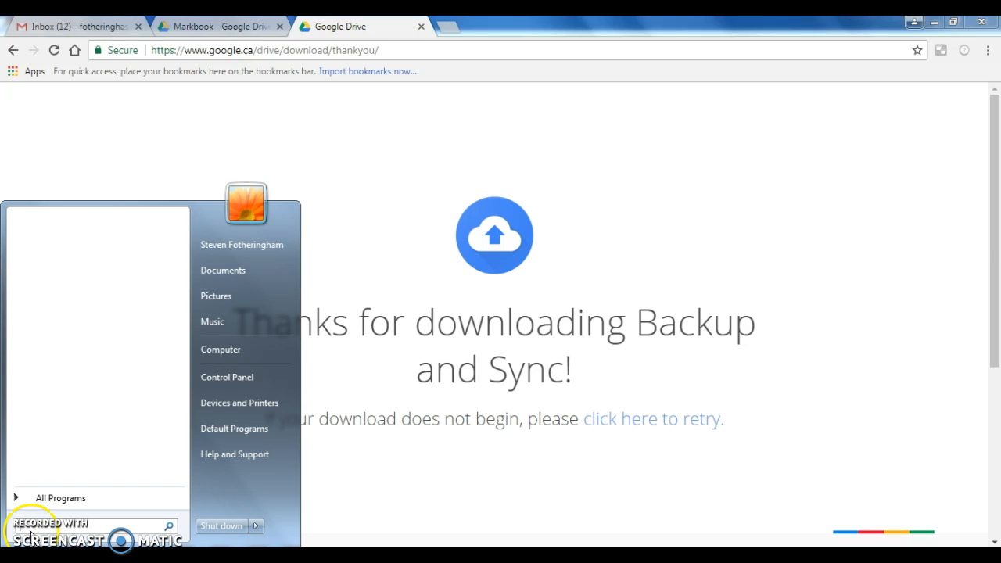
pyautogui.click(41, 524)
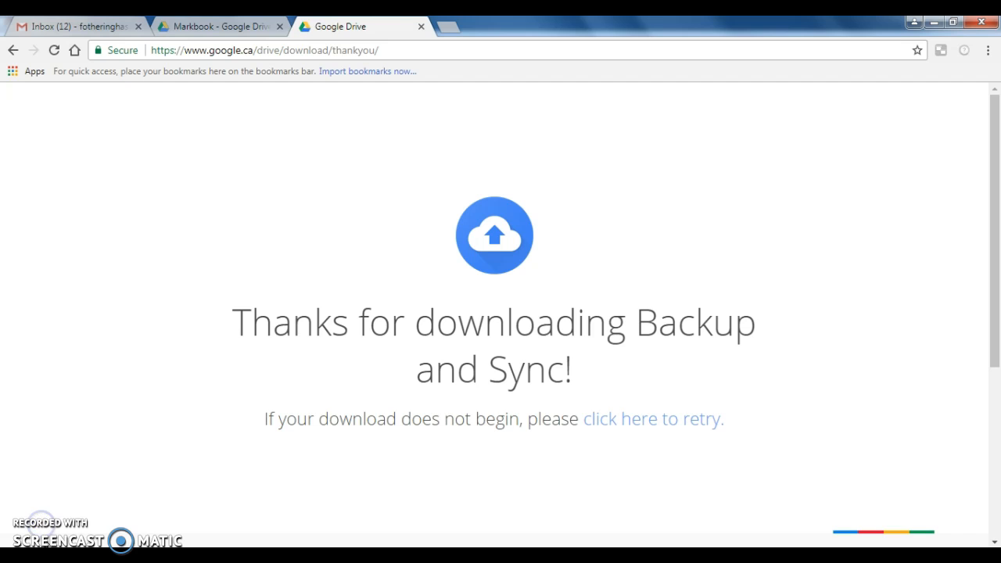
pyautogui.click(22, 551)
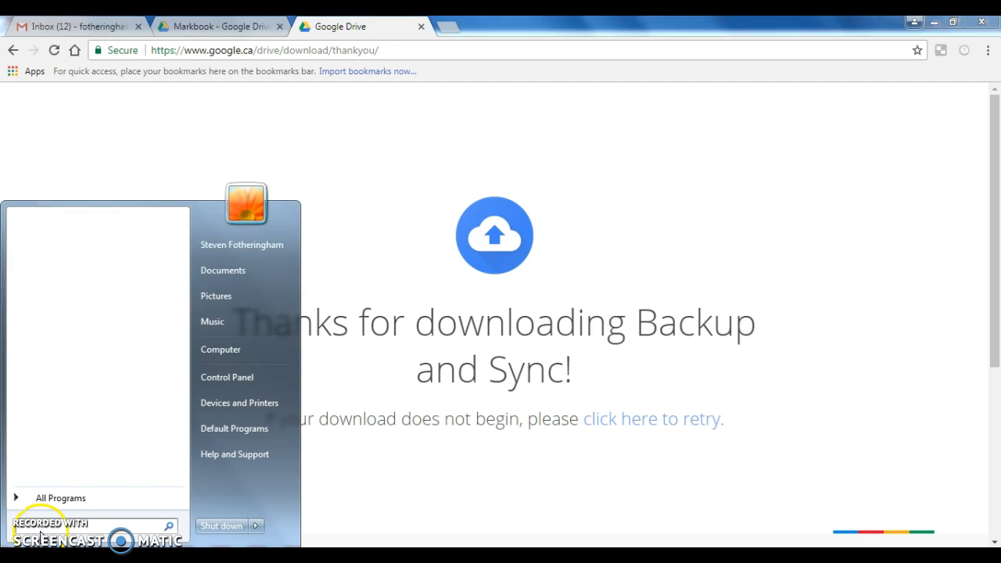
pyautogui.write('backup')
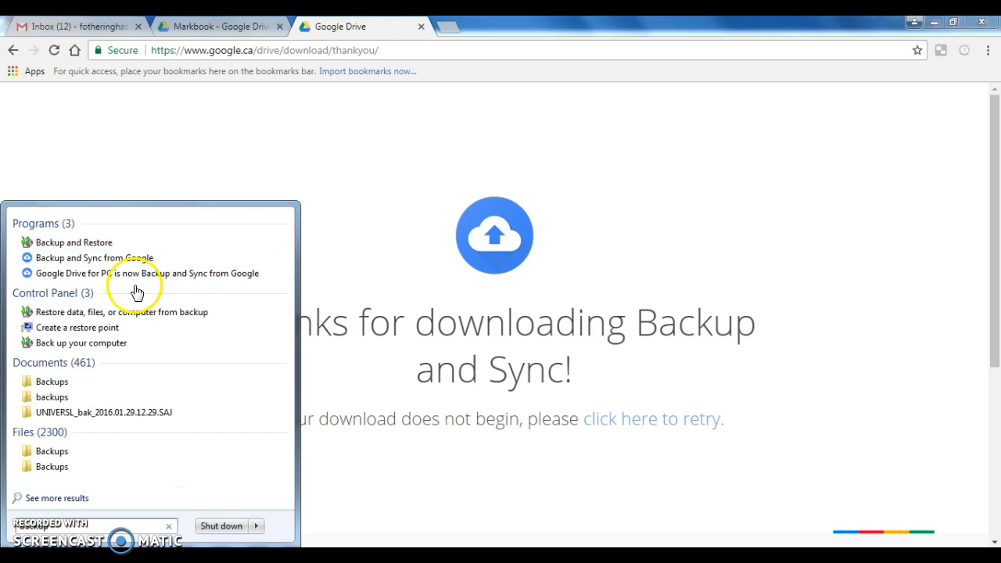
pyautogui.click(108, 263)
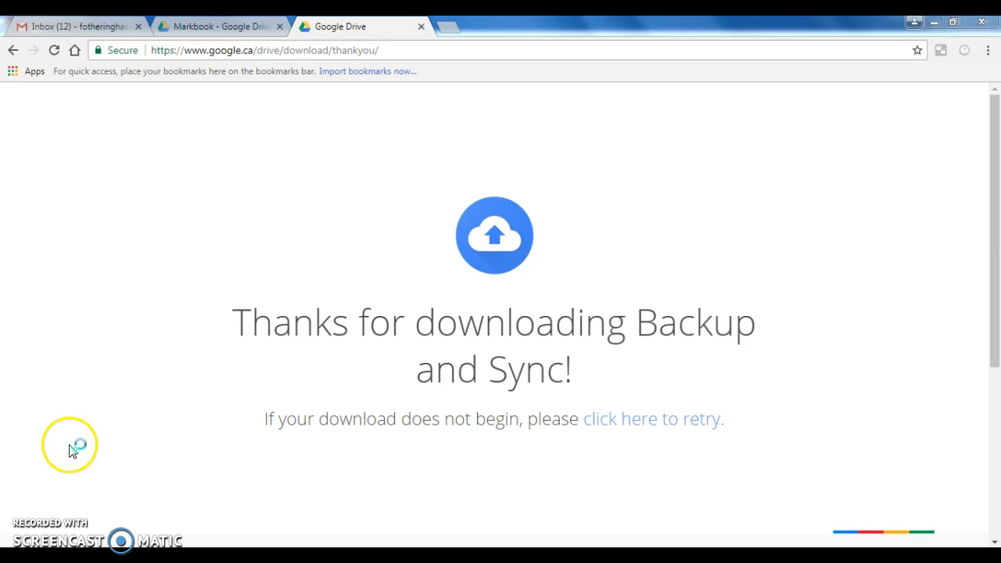
pyautogui.click(469, 468)
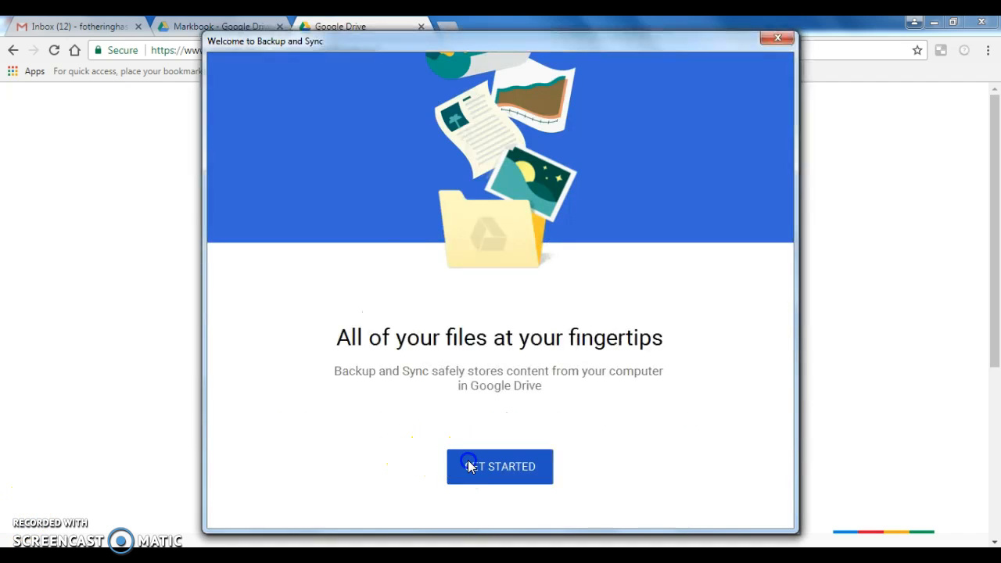
# Sign in to Backup and Sync with the Google account's e-mail and password.
pyautogui.click(527, 250)
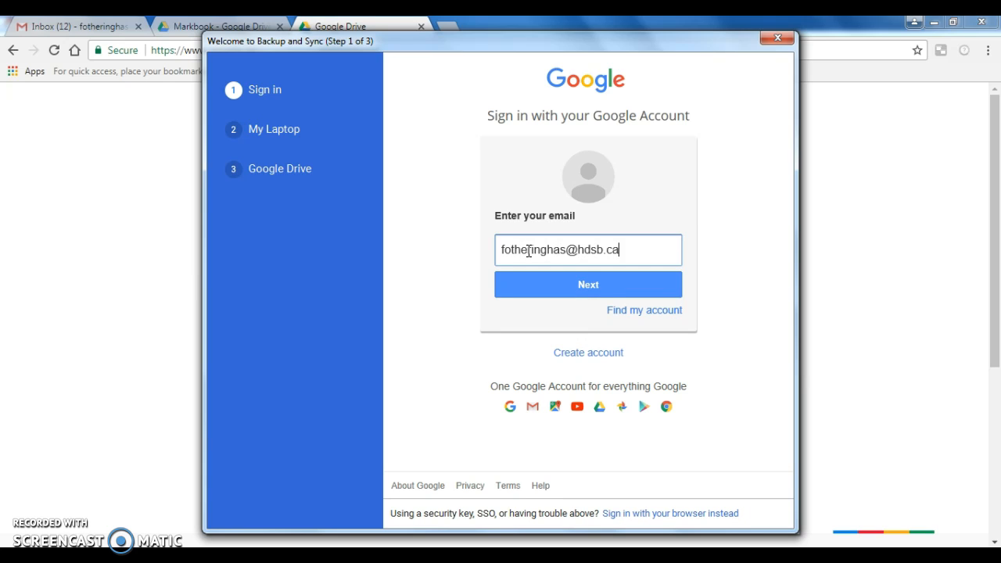
pyautogui.press('Return')
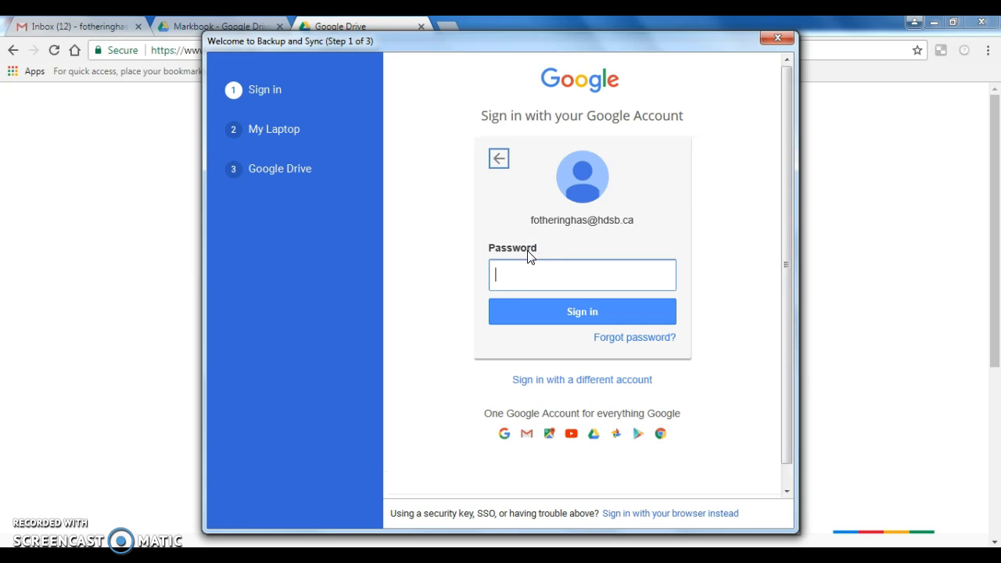
pyautogui.write('••')
pyautogui.press('Return')
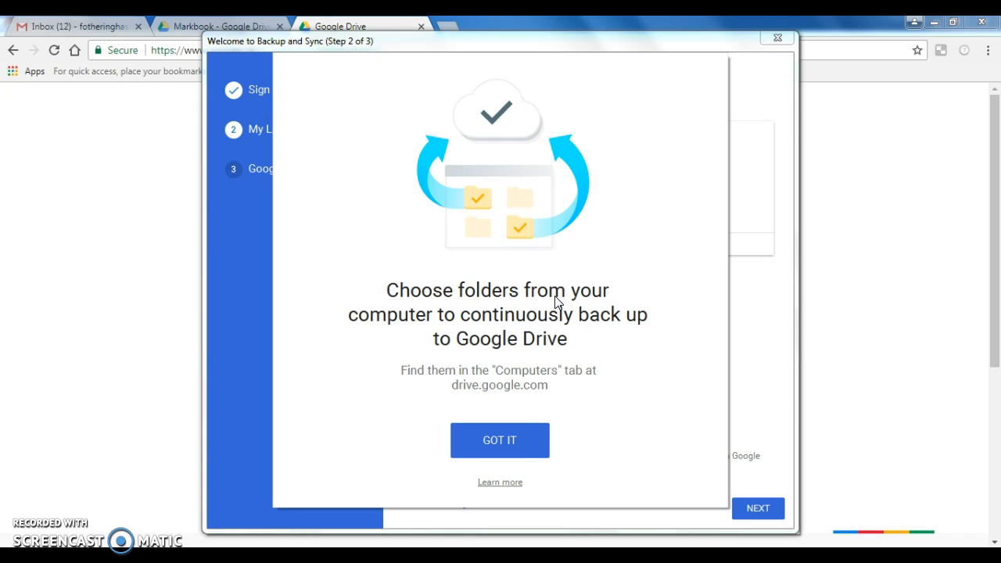
# Exclude the laptop's Desktop, Documents and Pictures folders from continuous backup and continue to the Google Drive settings.
pyautogui.click(510, 442)
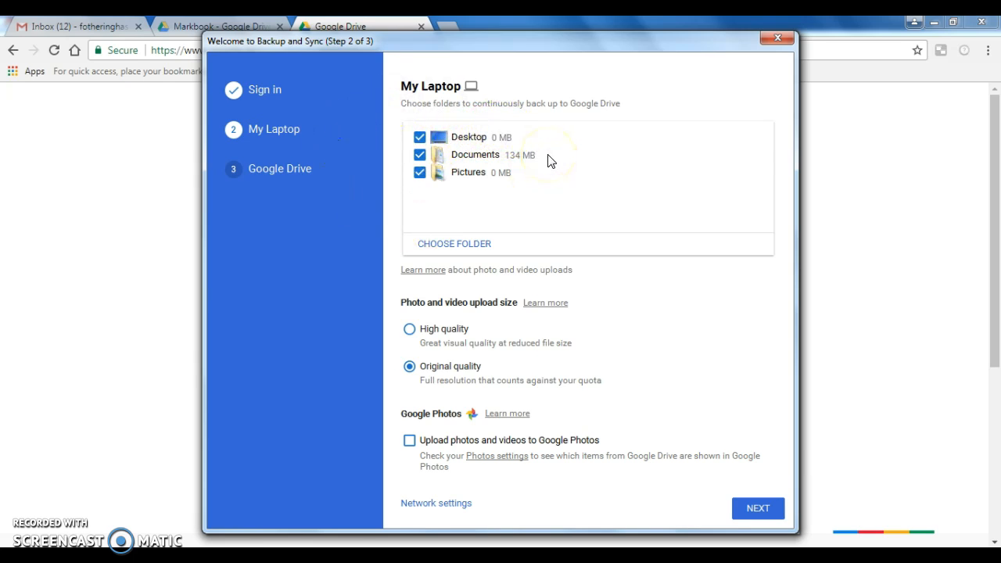
pyautogui.click(420, 155)
pyautogui.click(421, 172)
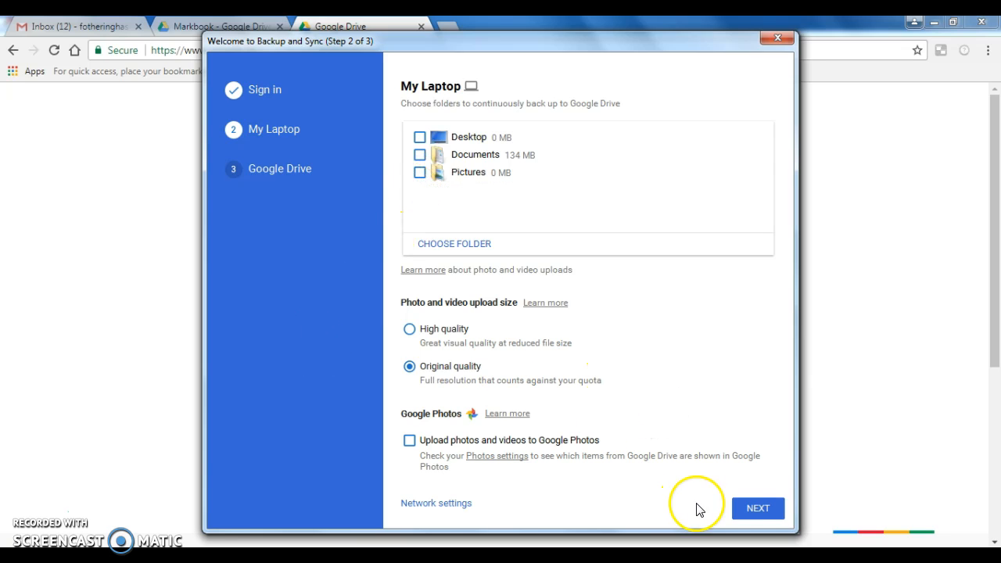
pyautogui.click(748, 510)
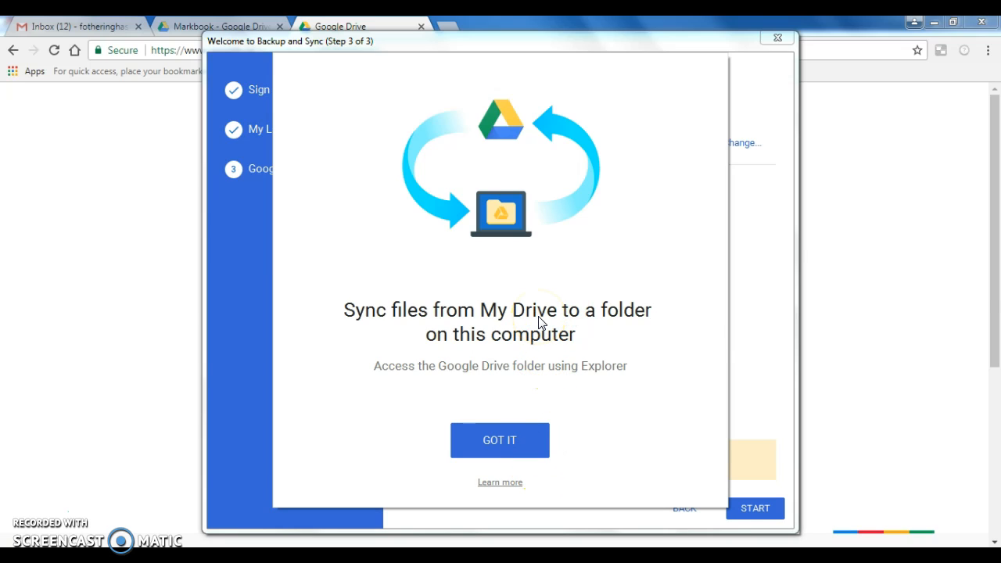
# Choose to sync only specific My Drive folders, and exclude the 2017 Science, Archives and Courses folders.
pyautogui.click(489, 429)
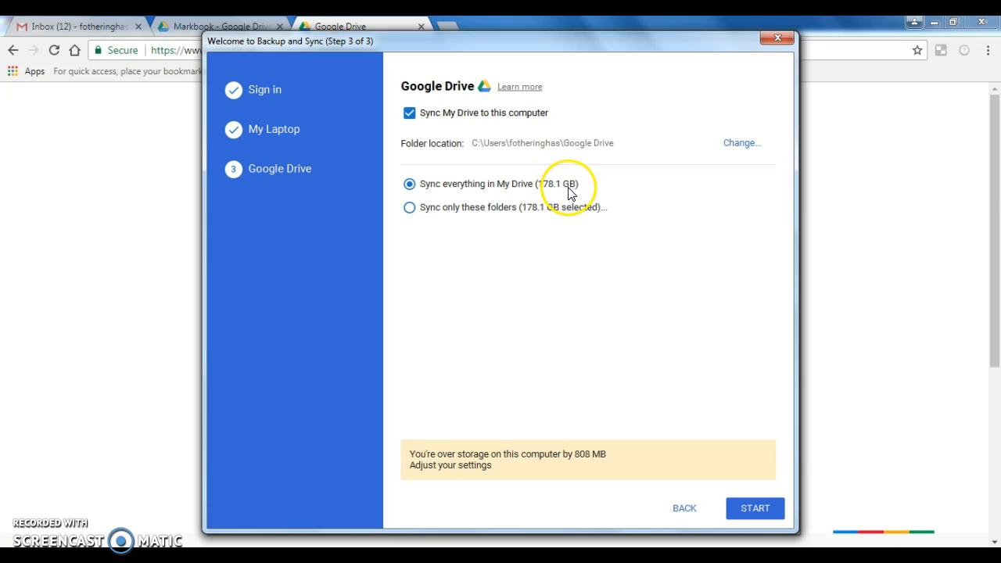
pyautogui.click(476, 210)
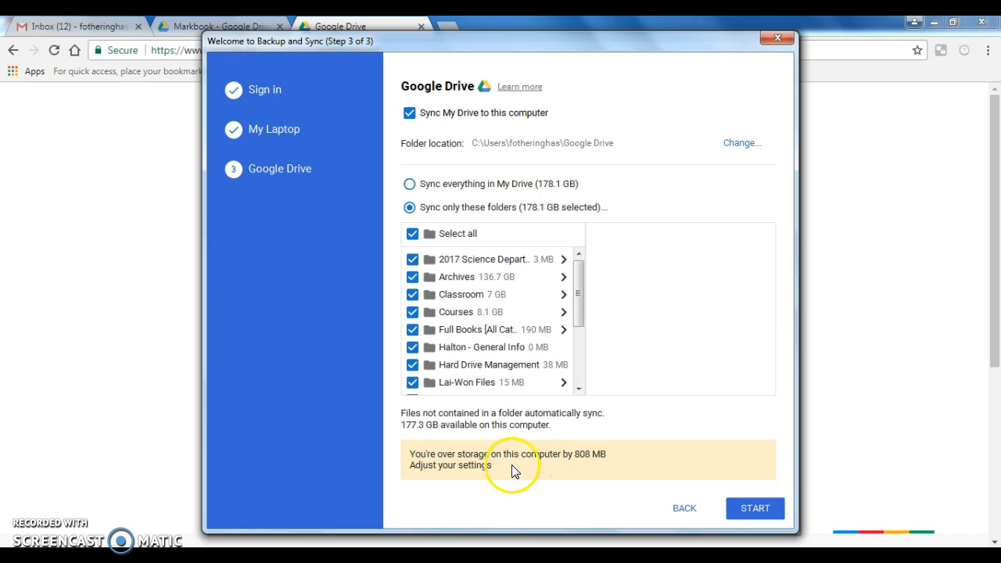
pyautogui.click(589, 465)
pyautogui.click(412, 277)
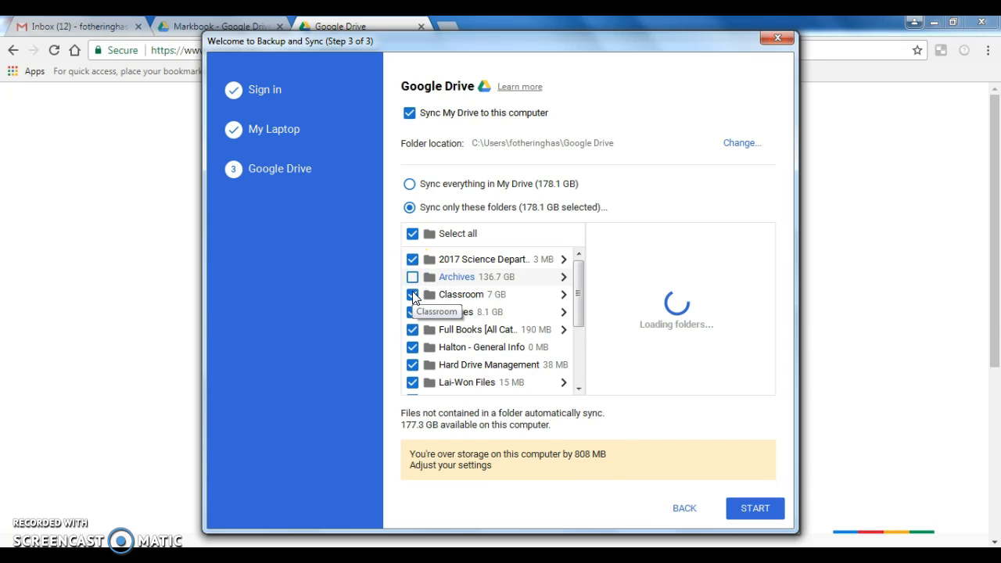
pyautogui.click(412, 259)
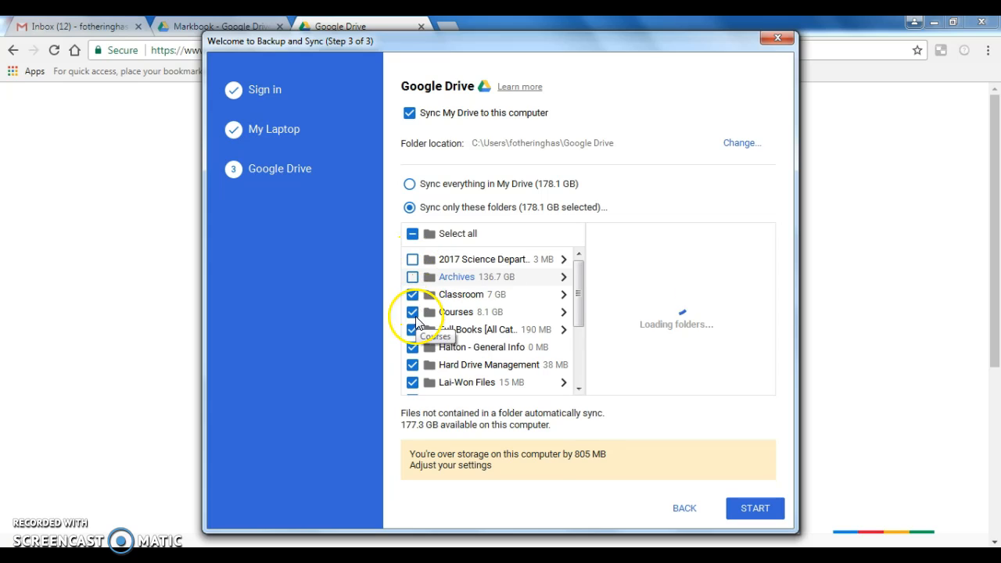
pyautogui.click(413, 312)
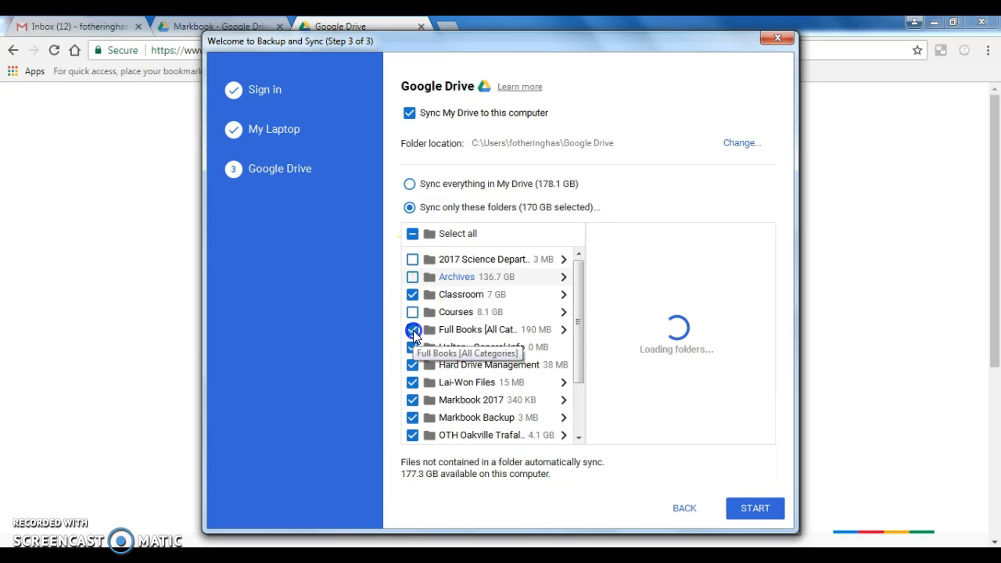
# Exclude the Classroom folder and every folder from Full Books through OTH Oakville Trafalgar HS from syncing.
pyautogui.click(413, 330)
pyautogui.click(414, 347)
pyautogui.click(413, 364)
pyautogui.click(413, 383)
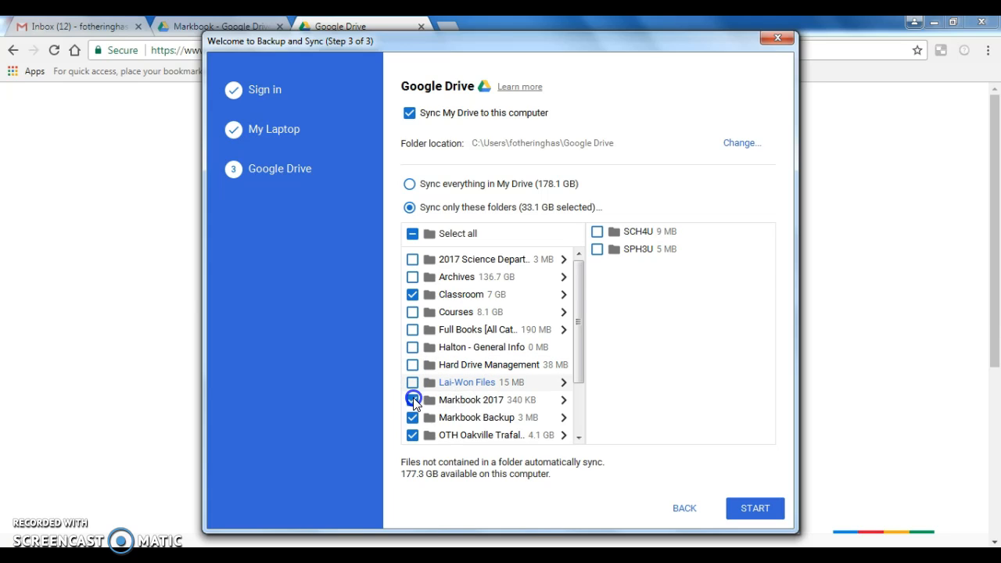
pyautogui.click(413, 400)
pyautogui.click(413, 417)
pyautogui.click(413, 435)
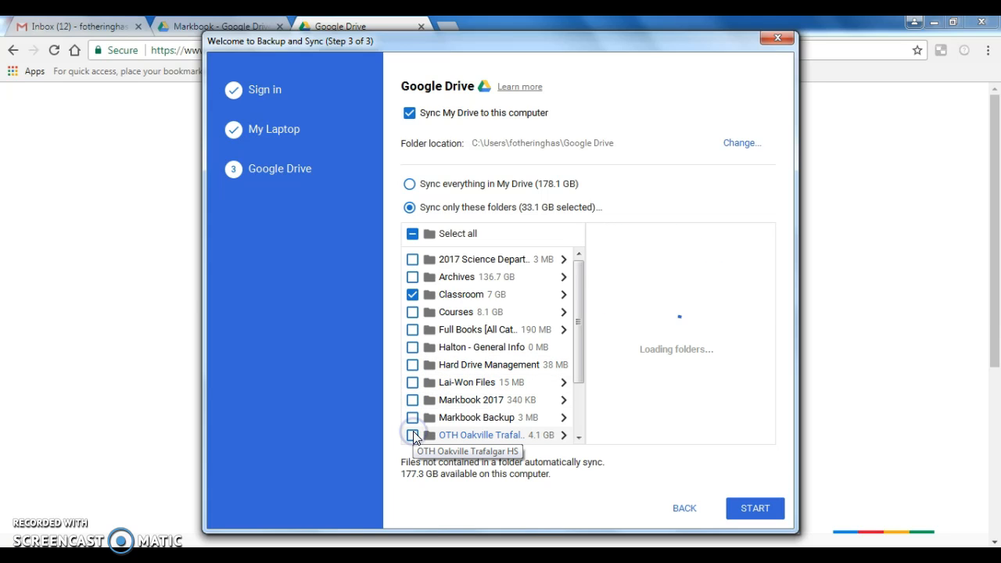
pyautogui.click(412, 295)
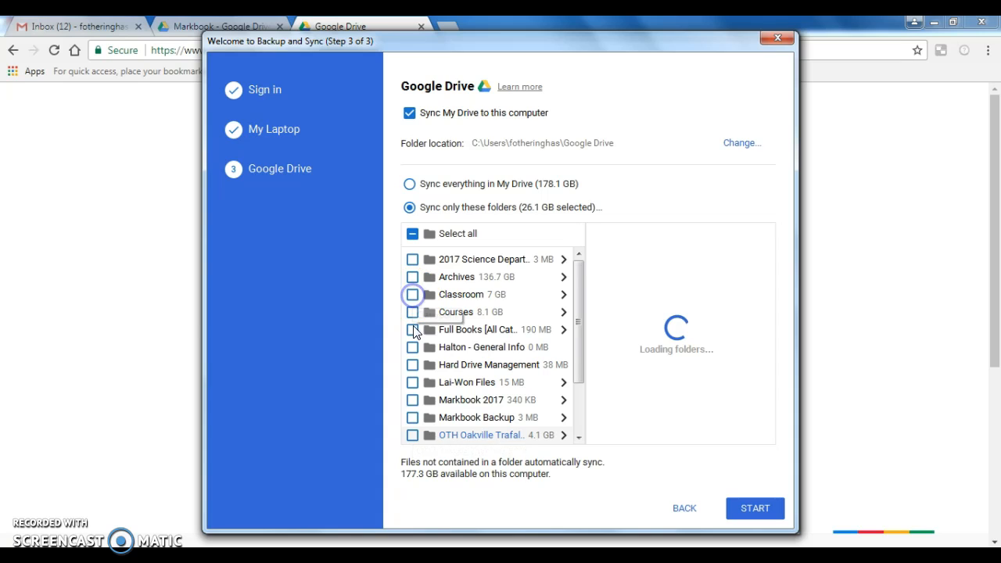
# Leave all remaining folders unselected, including OTH Oakville Trafalgar HS, Outside The Classroom, Personal Photos and Posters for Printing, and start the sync.
pyautogui.click(417, 435)
pyautogui.moveTo(580, 358); pyautogui.dragTo(574, 418)
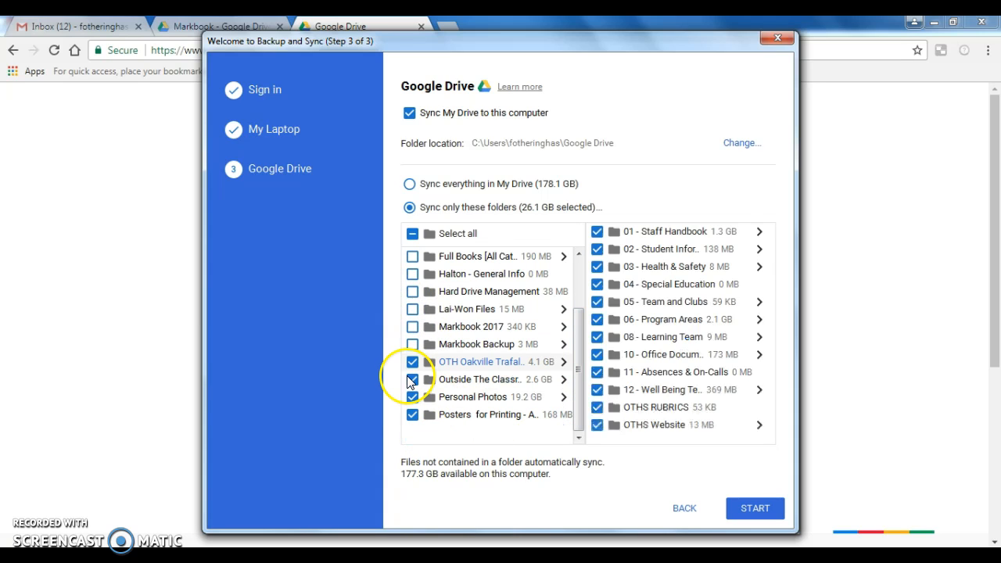
pyautogui.click(412, 379)
pyautogui.click(412, 414)
pyautogui.click(413, 397)
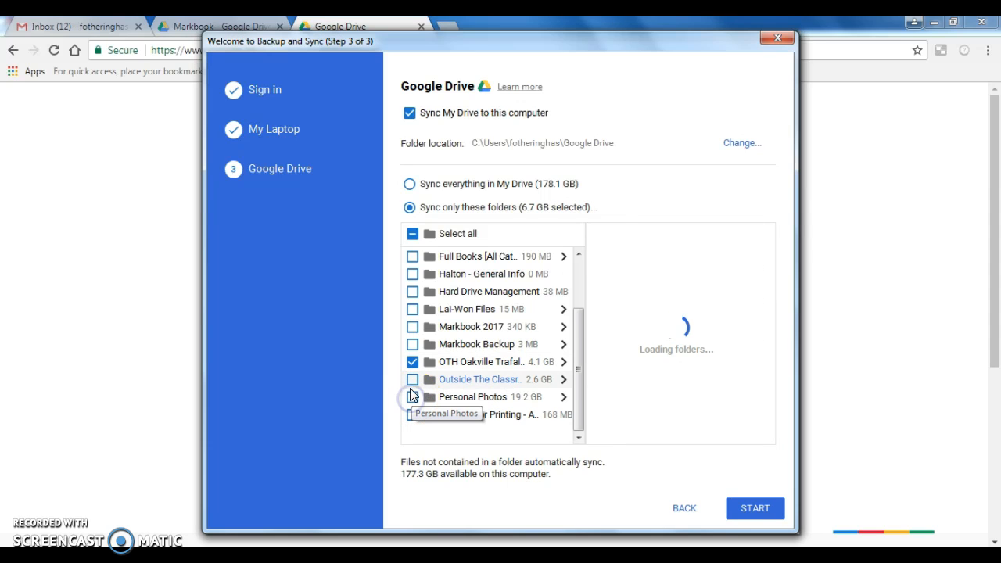
pyautogui.click(412, 364)
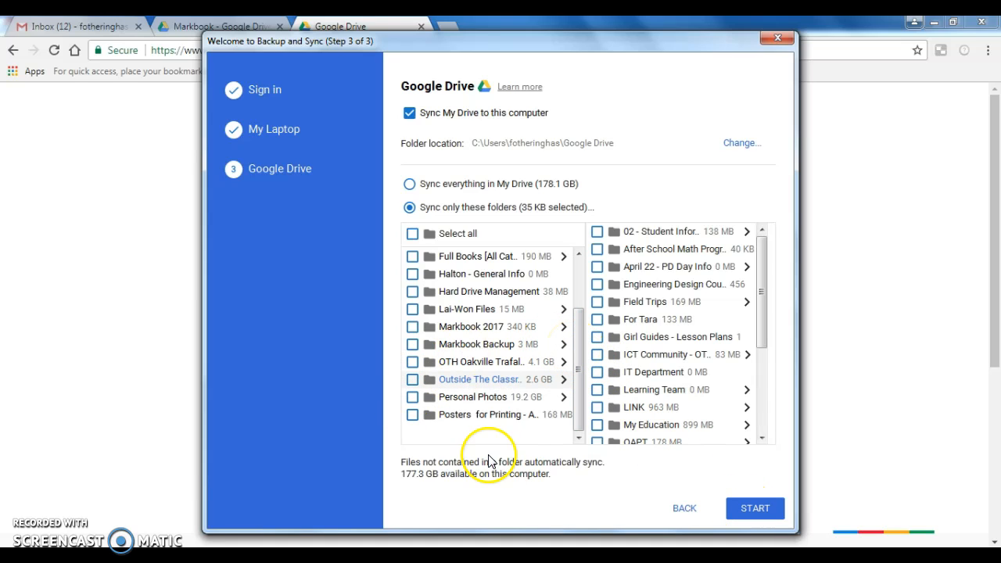
pyautogui.click(740, 507)
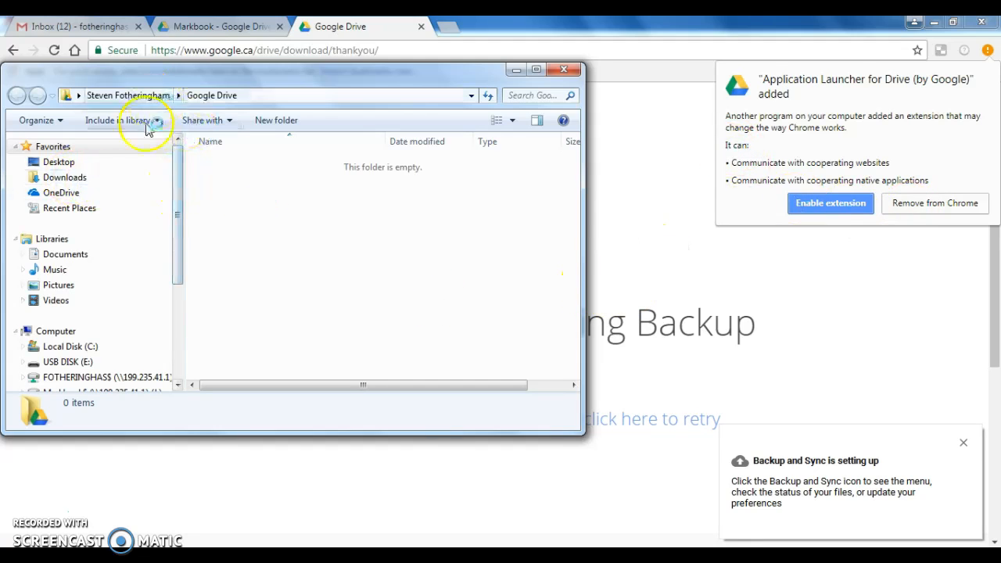
# Open the Google Drive folder inside the user's profile folder under Users on Local Disk (C:).
pyautogui.click(61, 147)
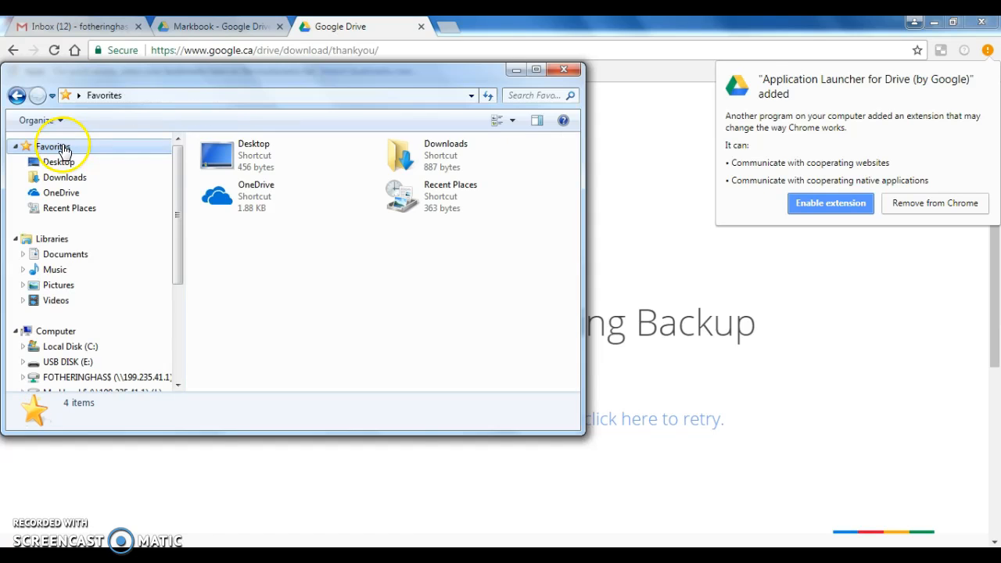
pyautogui.moveTo(180, 207)
pyautogui.mouseDown()
pyautogui.moveTo(180, 317)
pyautogui.moveTo(178, 206)
pyautogui.mouseUp()
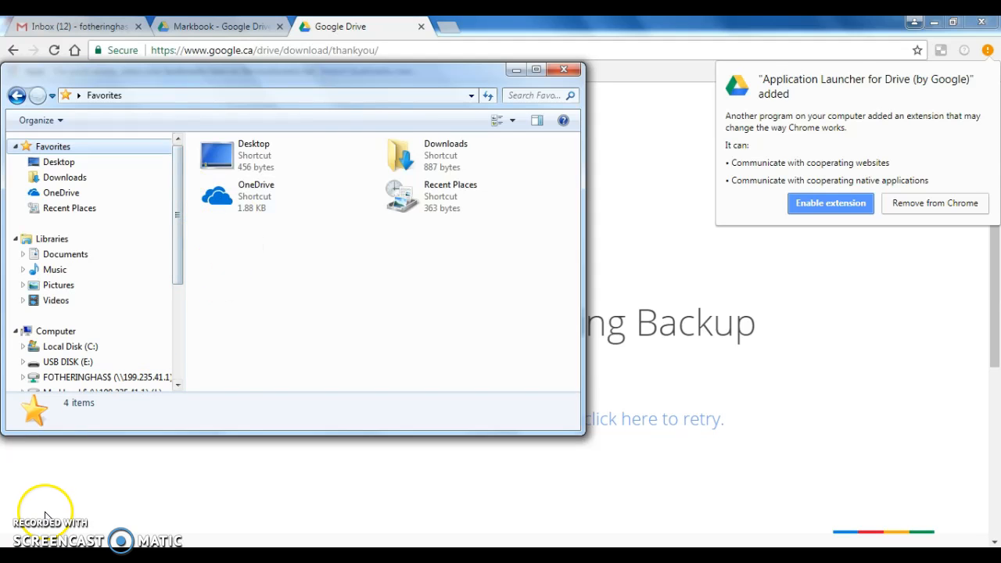
pyautogui.click(52, 239)
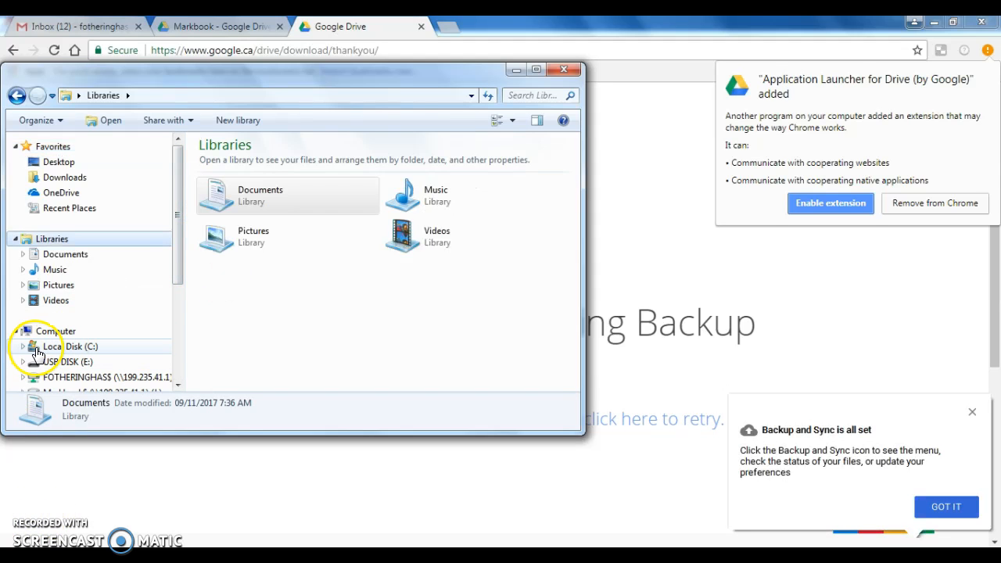
pyautogui.click(52, 346)
pyautogui.moveTo(578, 208); pyautogui.dragTo(558, 335)
pyautogui.doubleClick(245, 226)
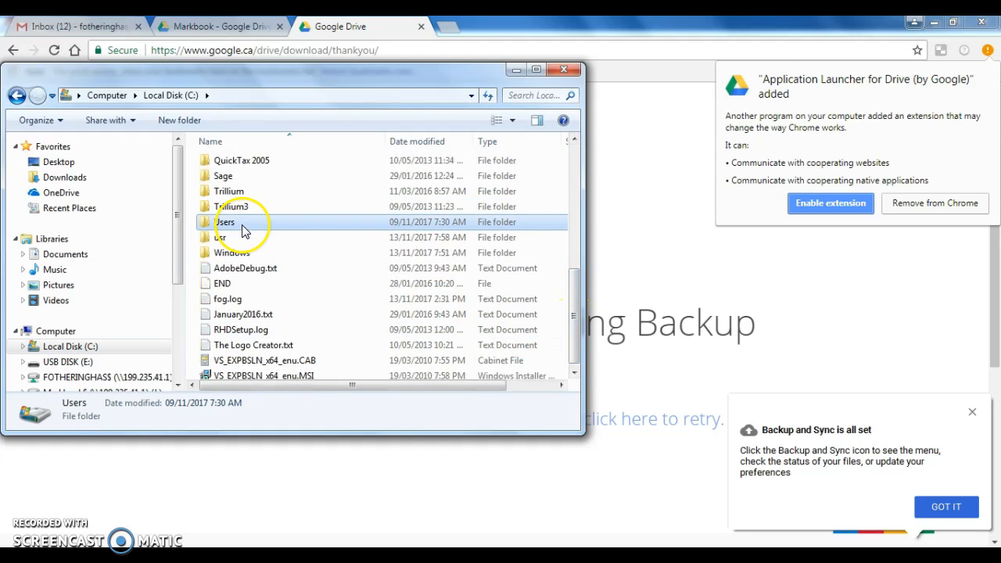
pyautogui.doubleClick(248, 195)
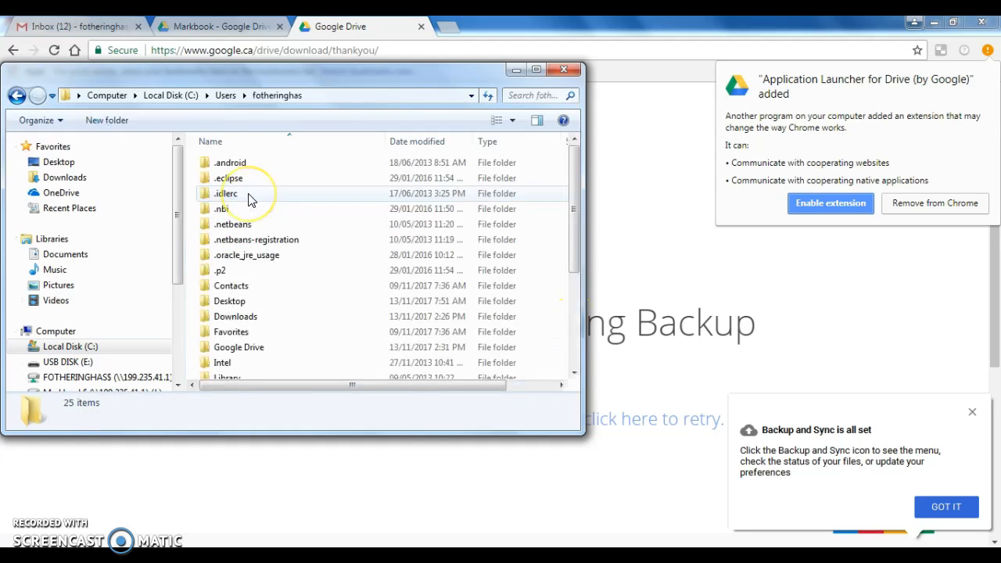
pyautogui.doubleClick(241, 350)
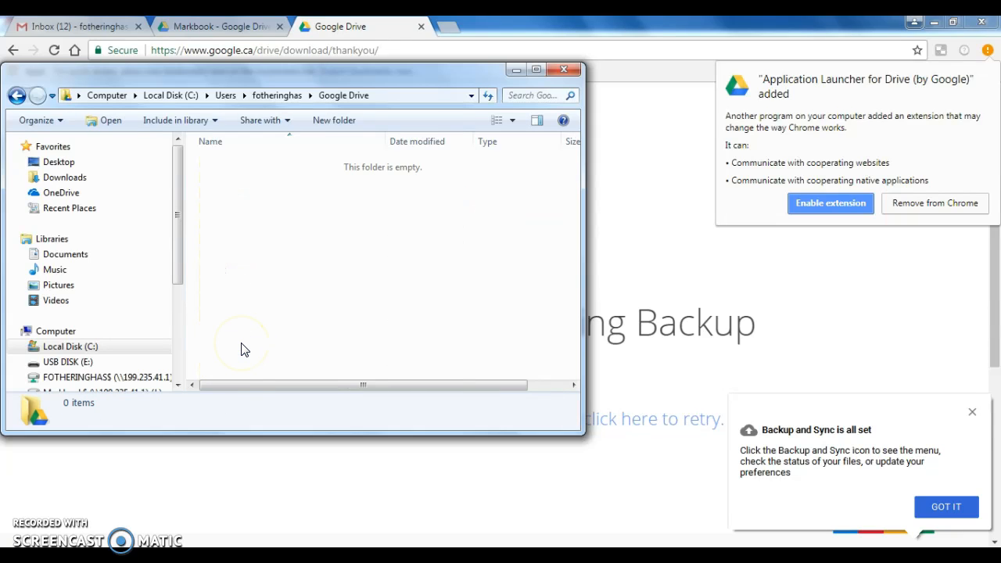